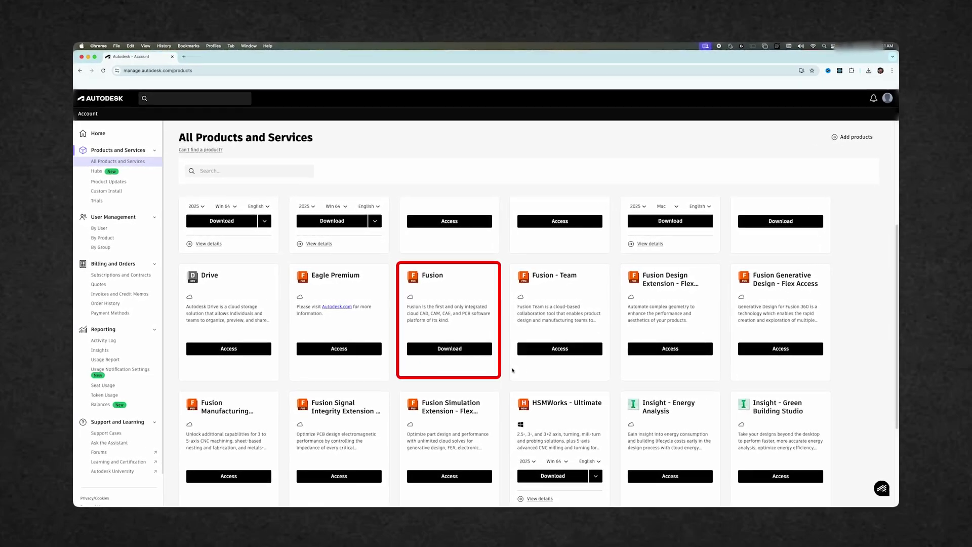
Step: Go from the Autodesk Account All Products page to the autodesk.com homepage
click(455, 347)
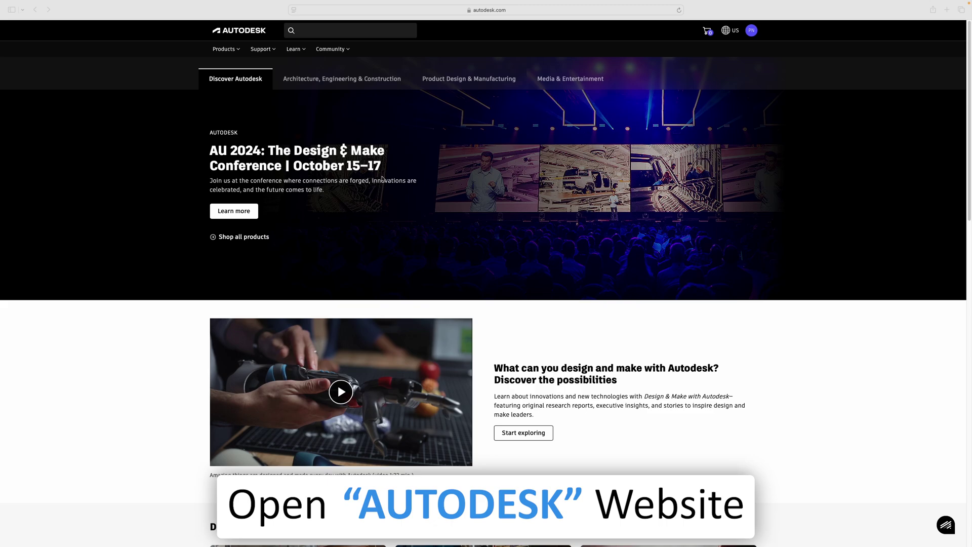
Step: Sign out of the Autodesk account and return to the sign-in form
click(745, 34)
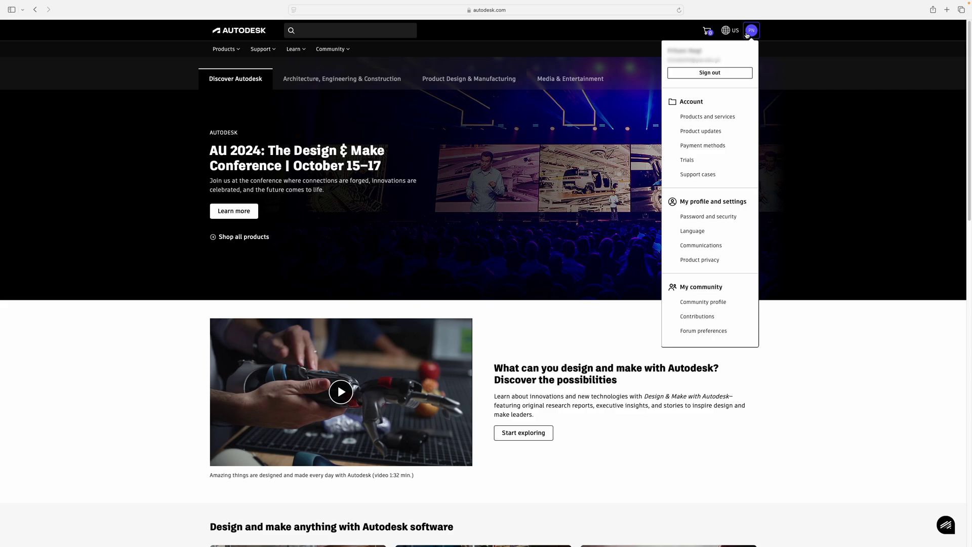
click(729, 74)
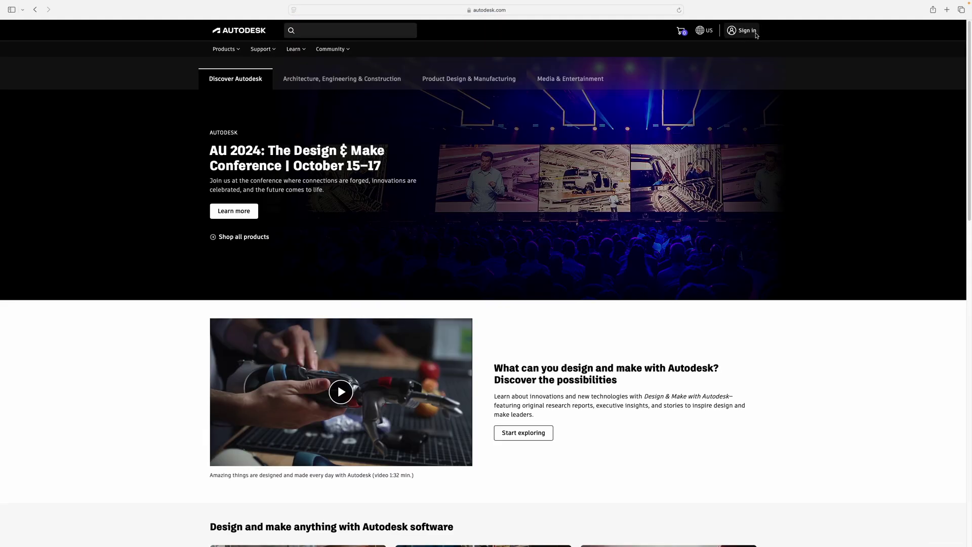
click(747, 33)
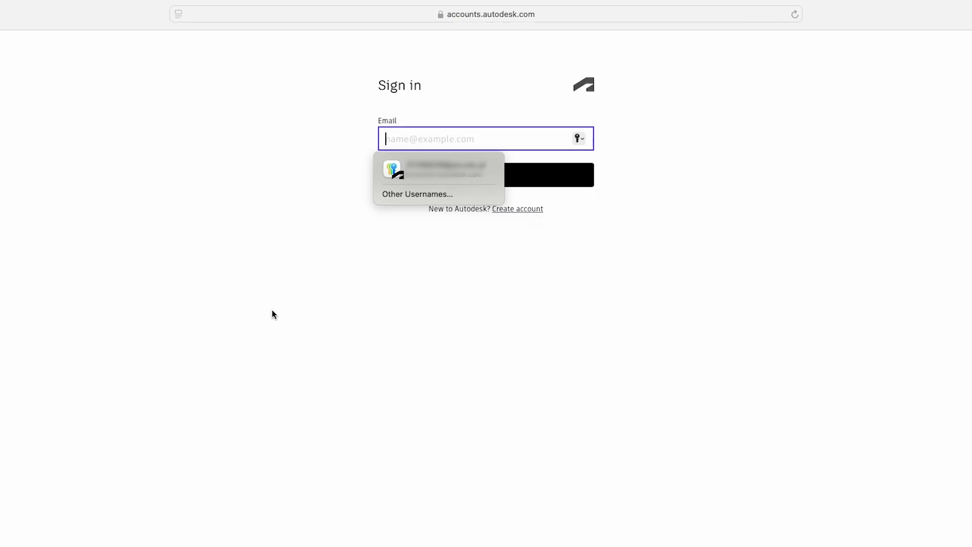
click(526, 210)
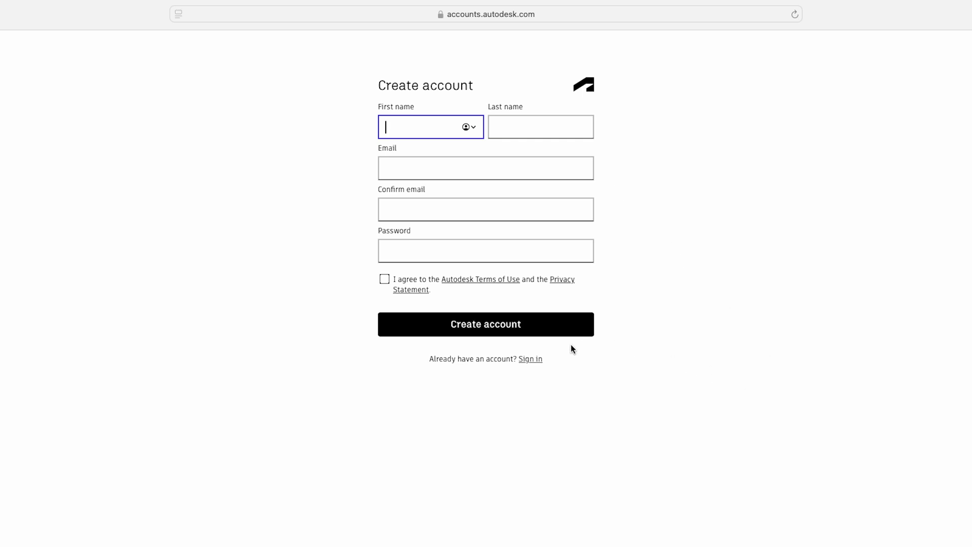
click(540, 361)
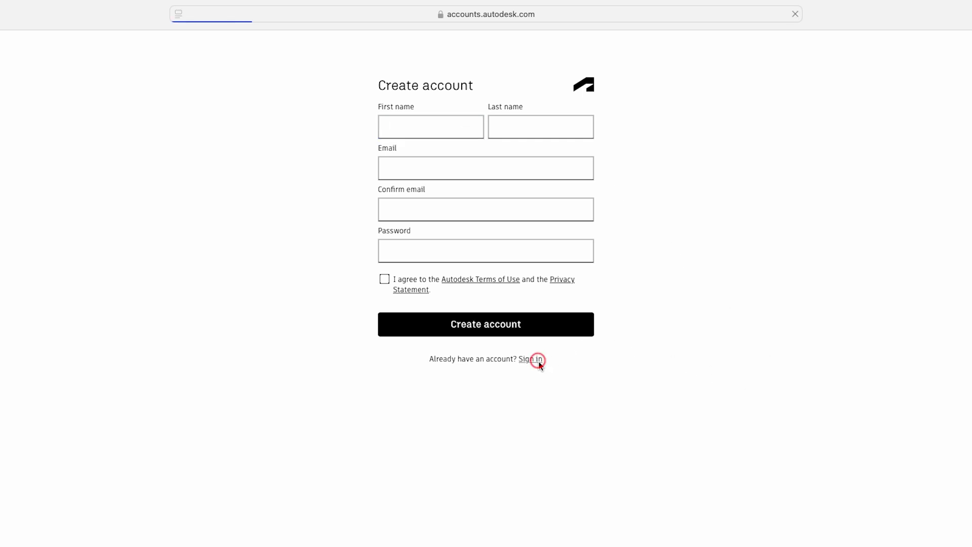
Step: Sign back in using the saved account e-mail and saved password
click(434, 170)
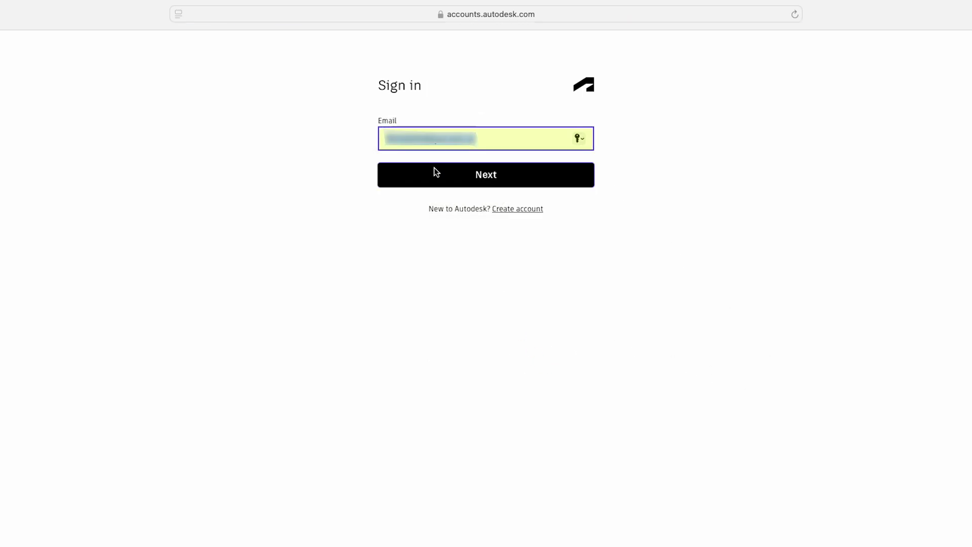
click(434, 172)
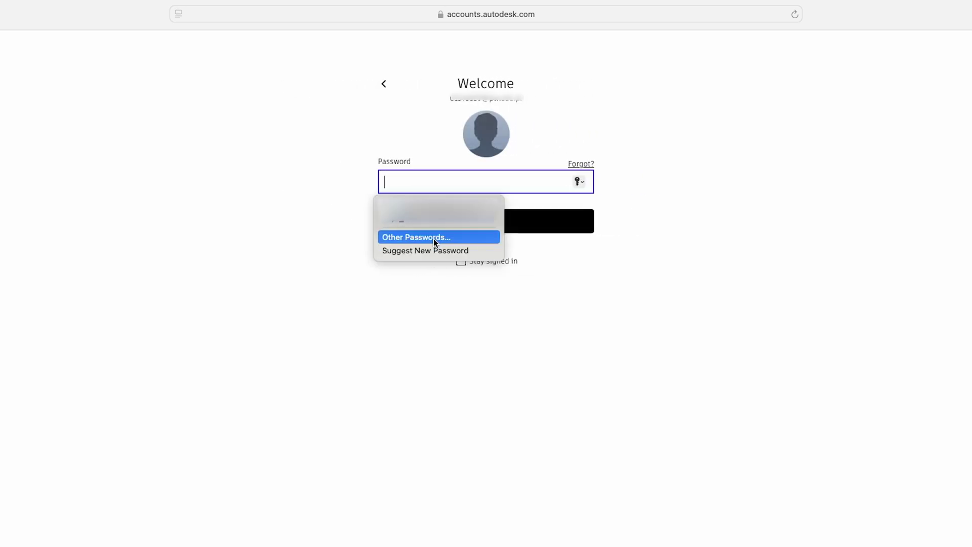
click(435, 211)
click(463, 223)
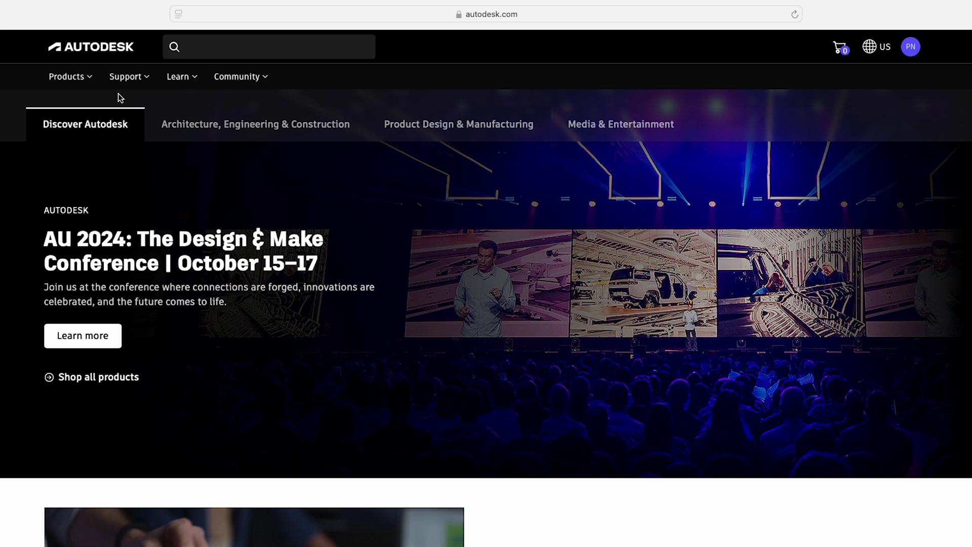
Step: View the Fusion product page, dismiss the regional notice, then reach Educational support
click(89, 79)
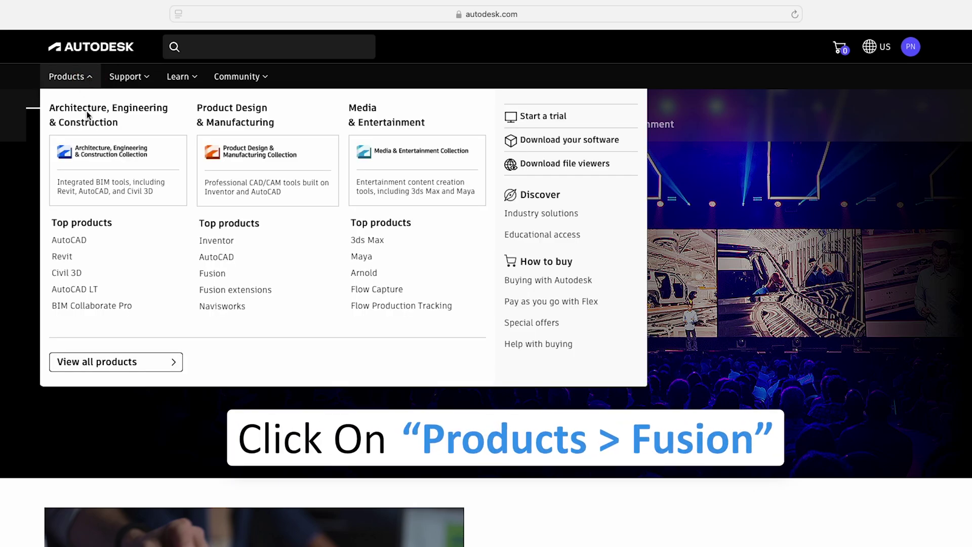
click(219, 276)
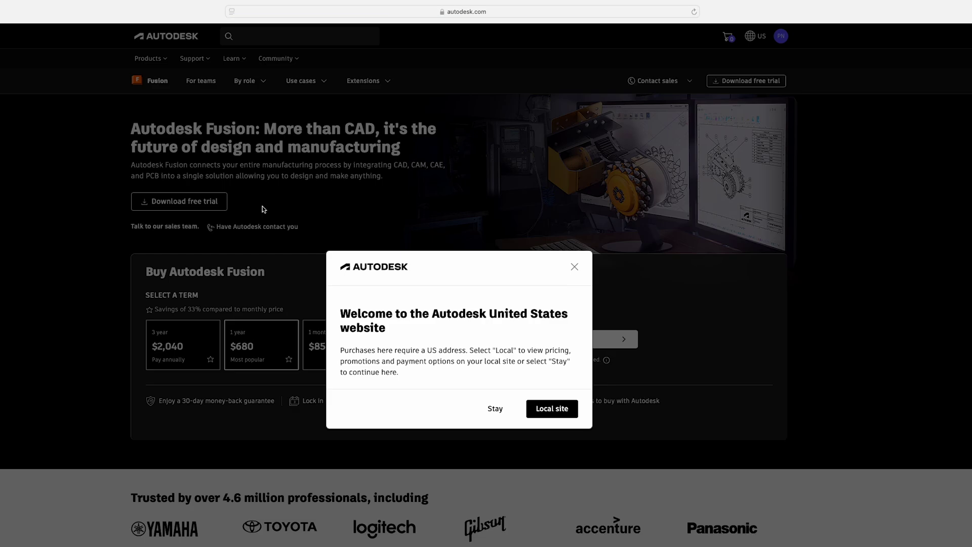
key(Escape)
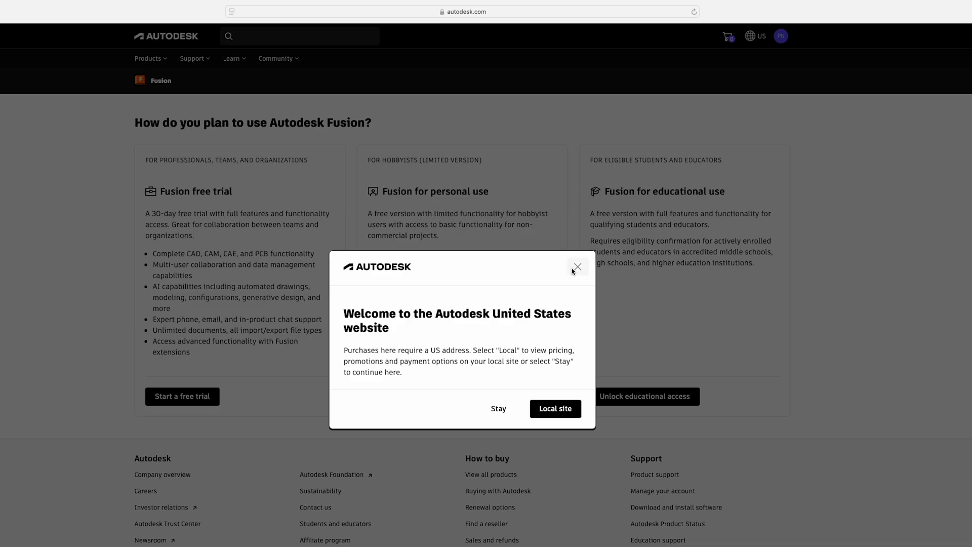
click(577, 267)
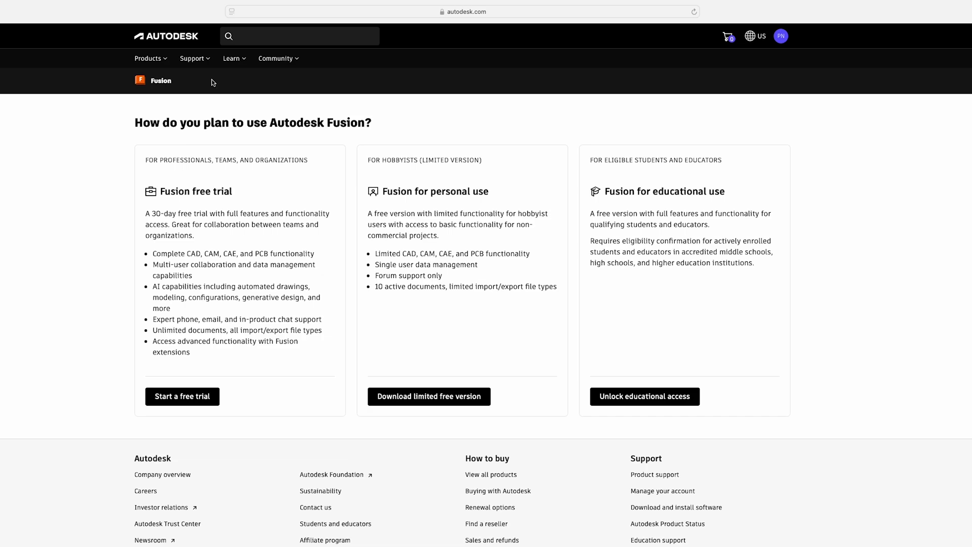
click(212, 59)
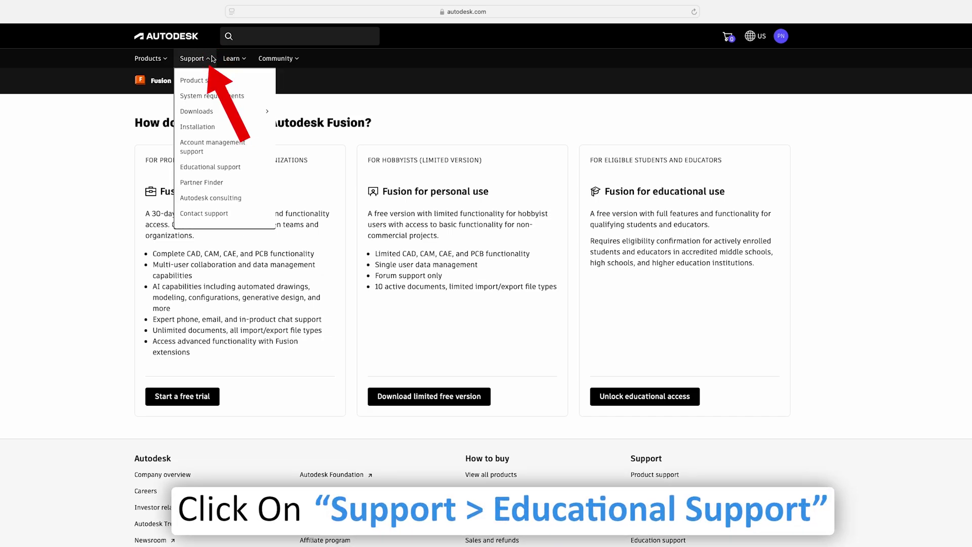
click(234, 167)
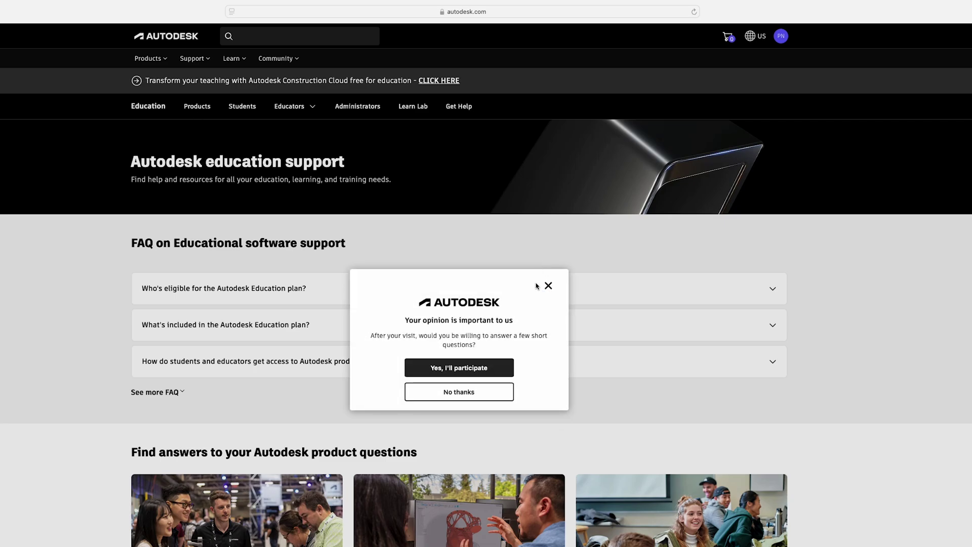
Step: Dismiss the survey and select Fusion from the Education products list
click(547, 285)
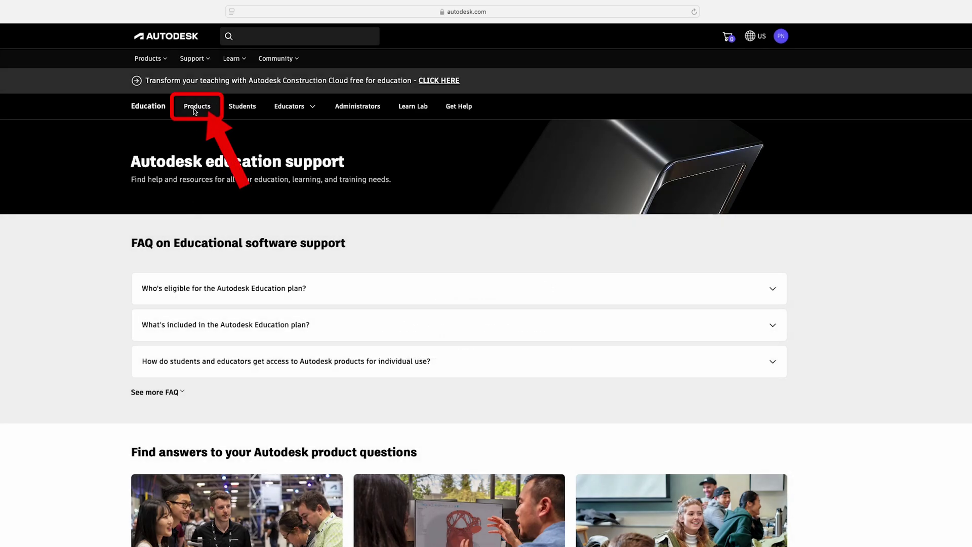
click(166, 61)
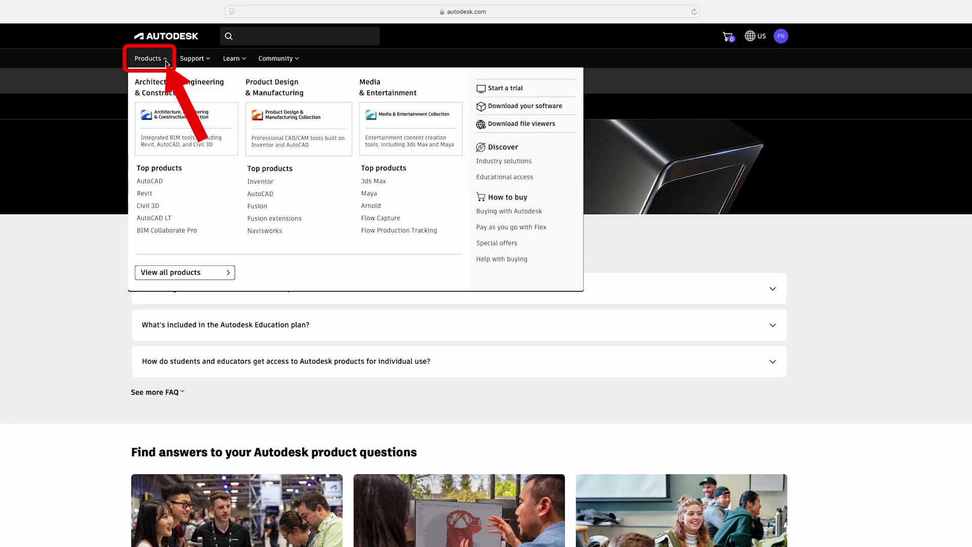
click(166, 61)
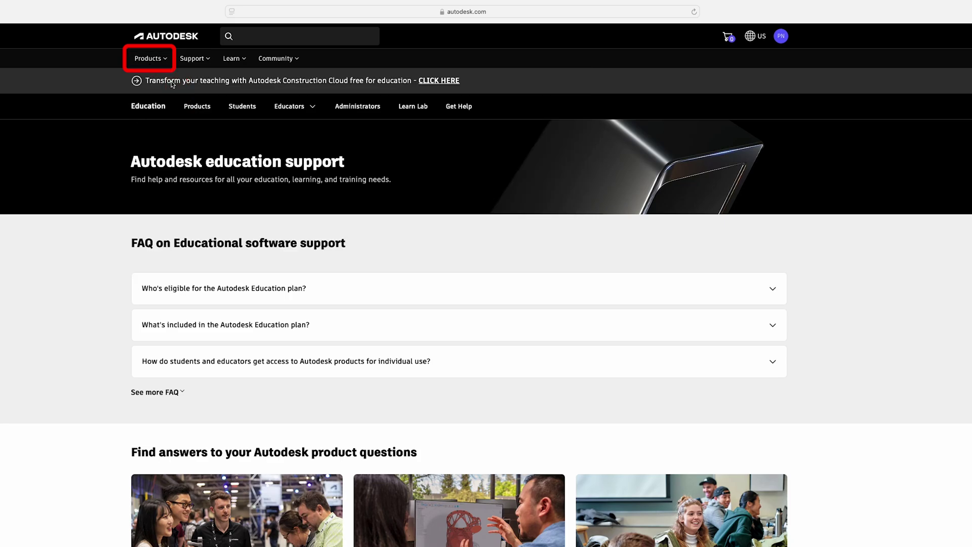
click(197, 107)
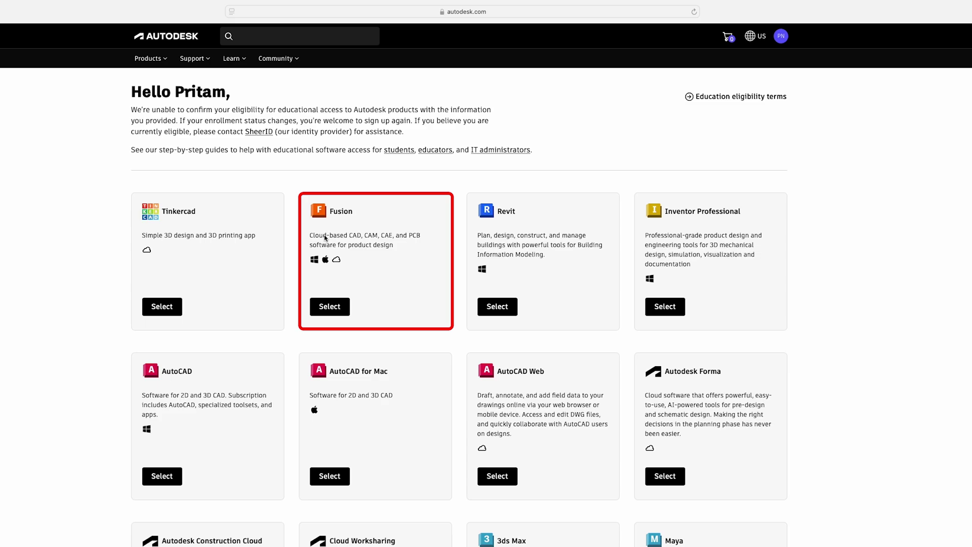
click(331, 305)
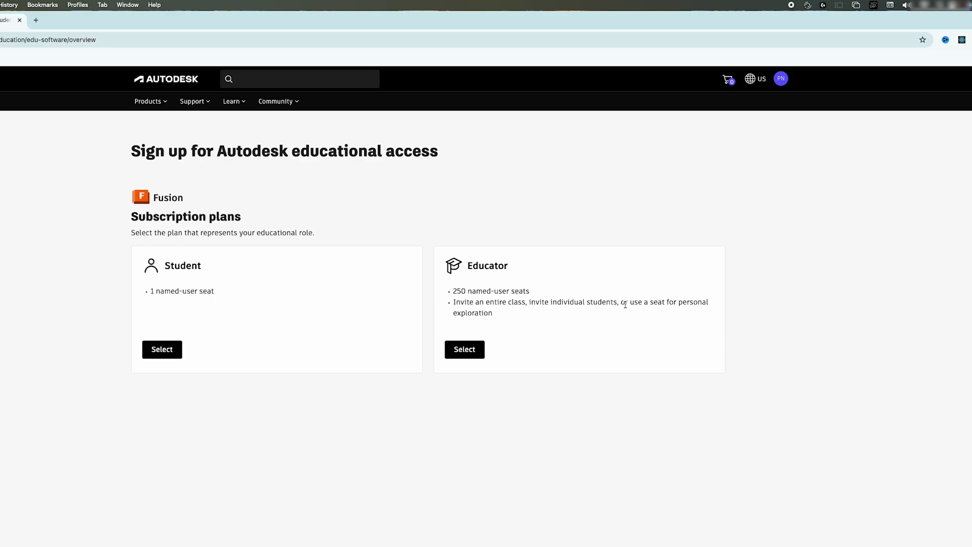
Step: Submit the Educator plan request and download the 25.7 MB Fusion Client Downloader
drag(625, 304, 692, 316)
click(603, 334)
click(476, 350)
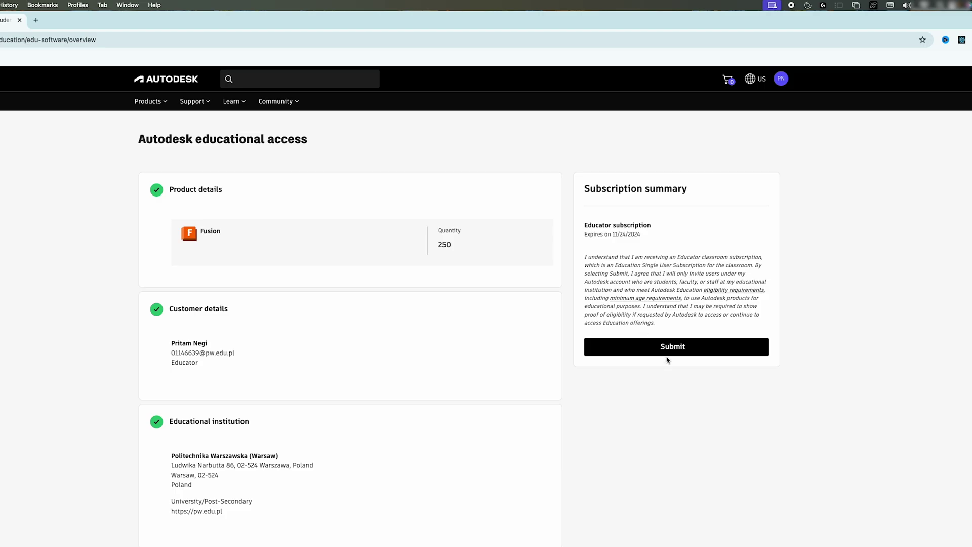
click(668, 354)
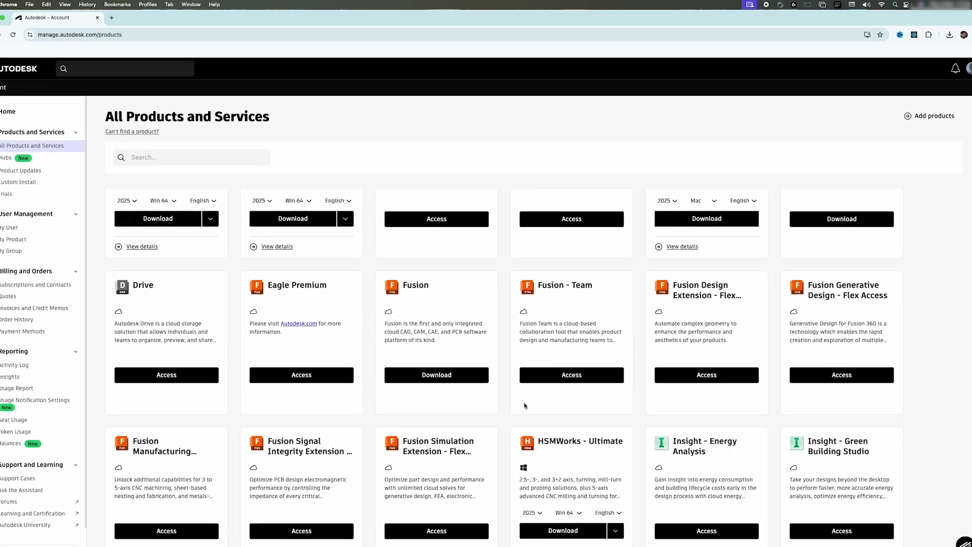
click(452, 361)
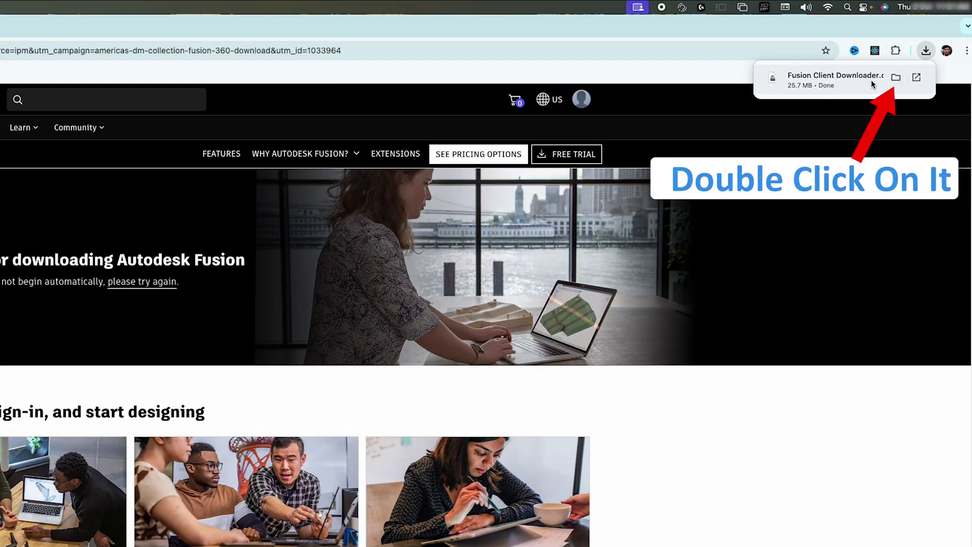
Step: Run Install Autodesk Fusion, allow the downloaded app, and close the installer at 100%
double_click(836, 80)
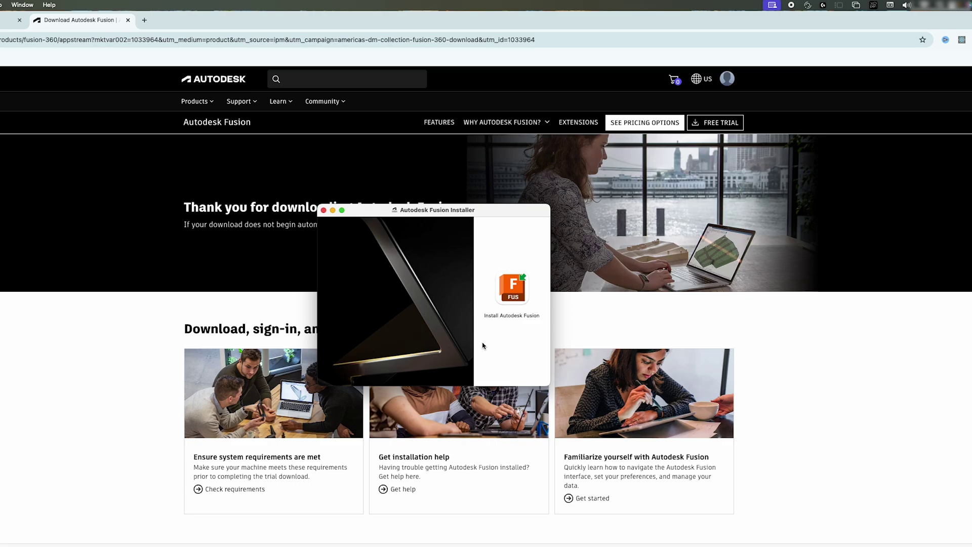
click(514, 293)
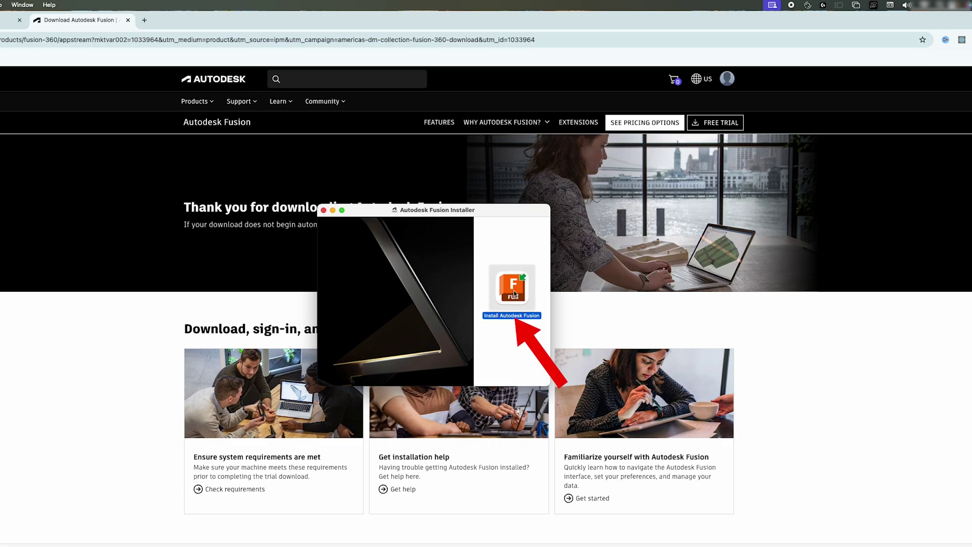
double_click(514, 294)
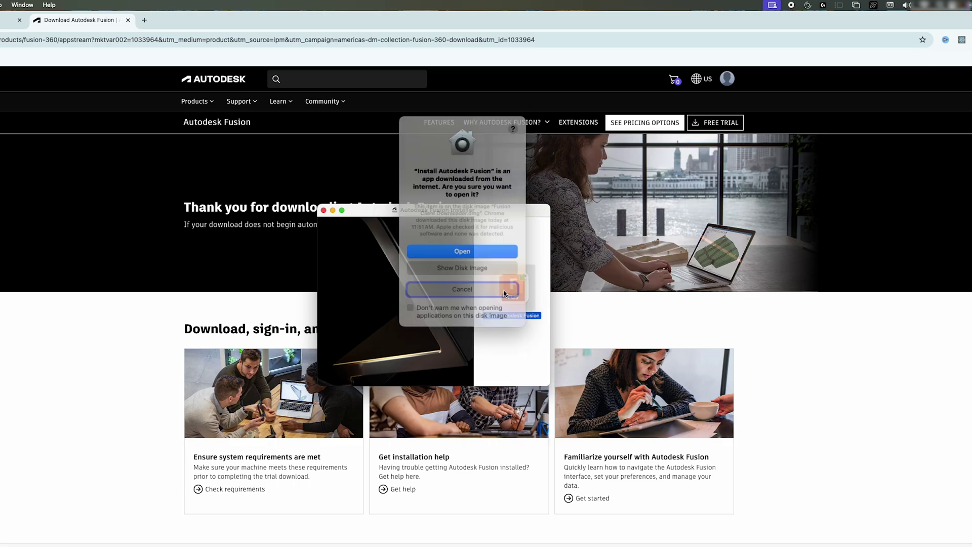
click(478, 257)
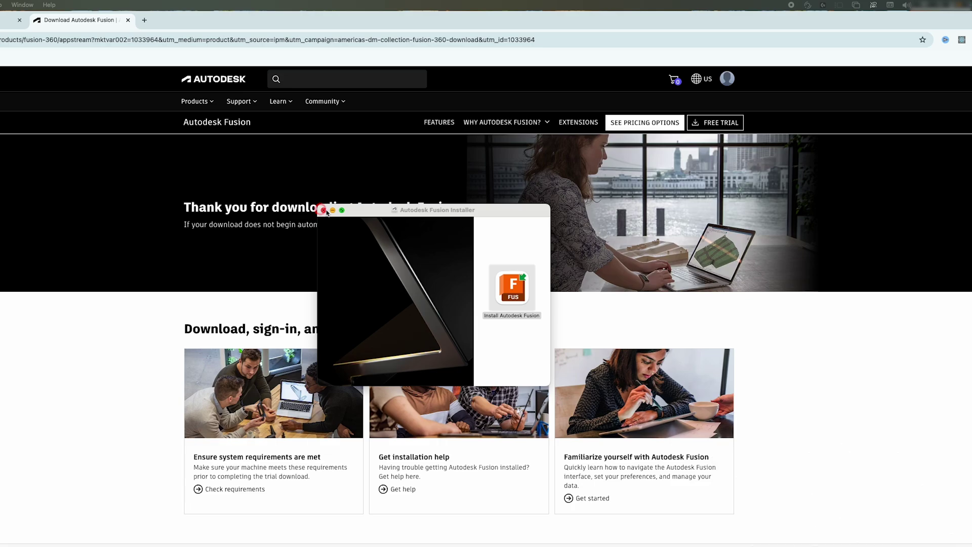
click(325, 210)
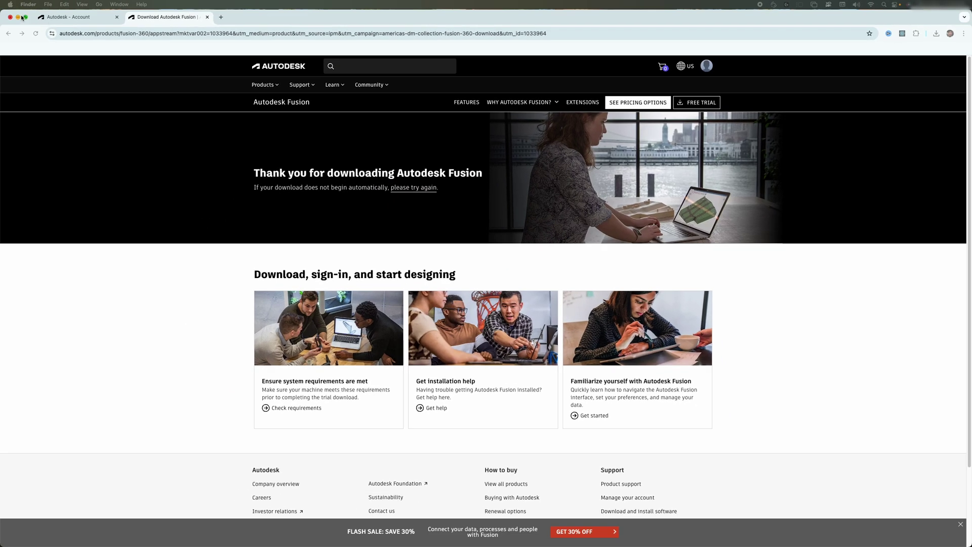
Step: Minimize the browser and launch Autodesk Fusion from page 2 of Launchpad
click(20, 19)
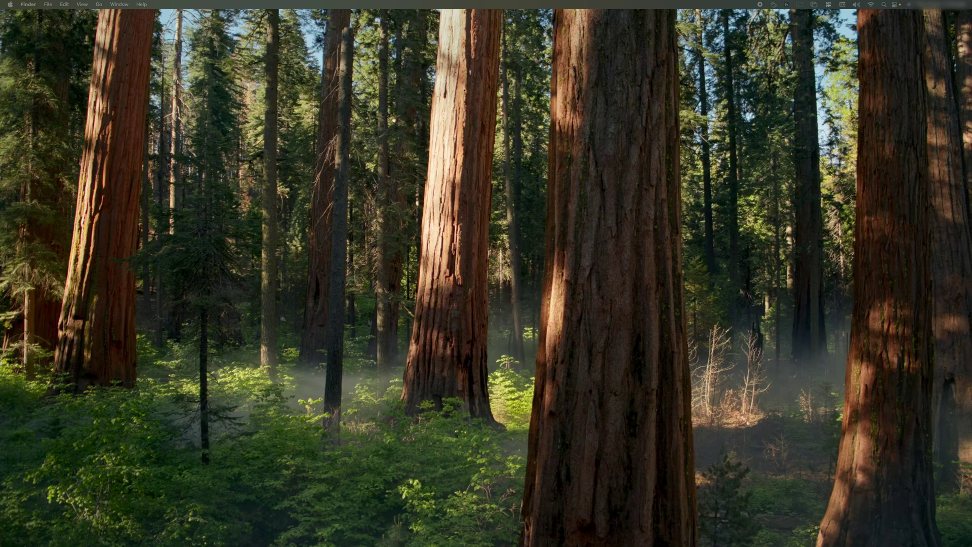
mouse_move(508, 546)
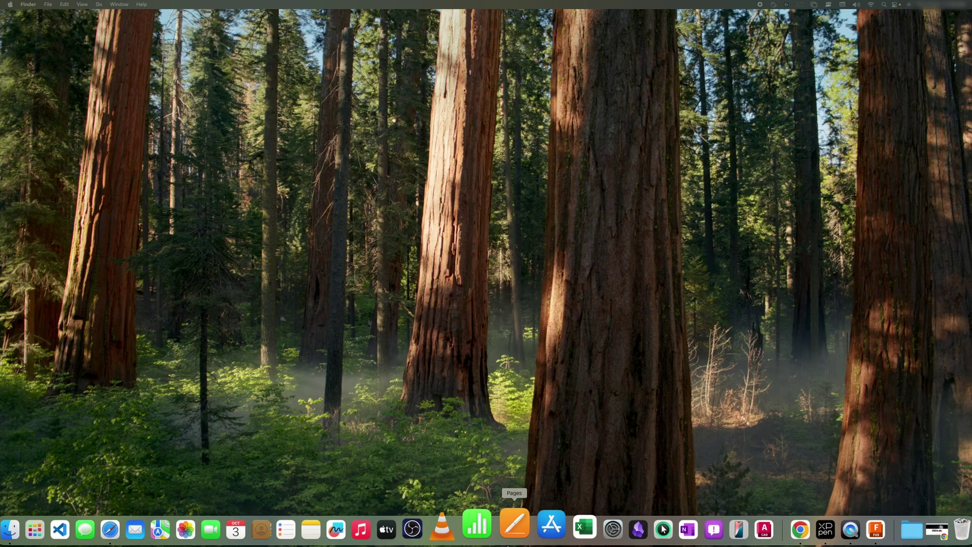
click(60, 529)
scroll(598, 211, right, 3)
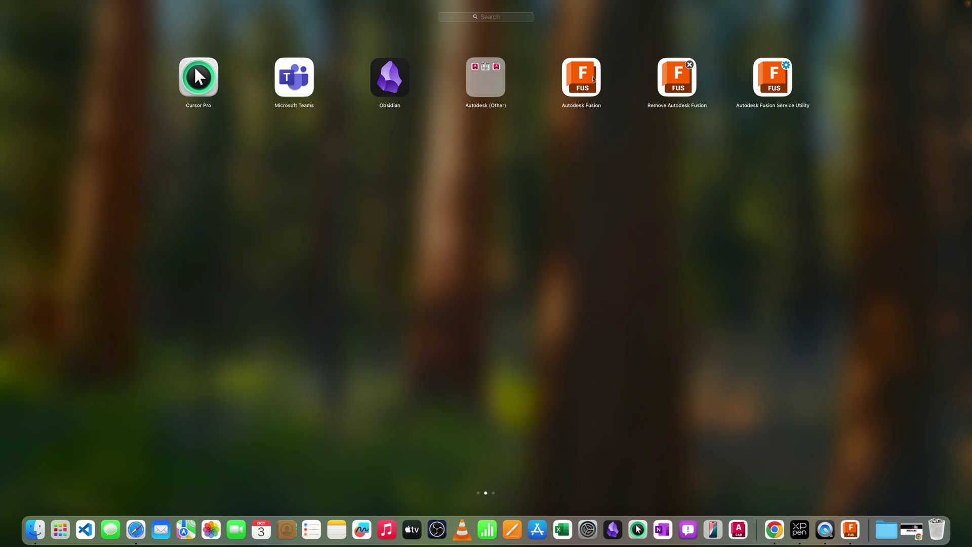
click(580, 75)
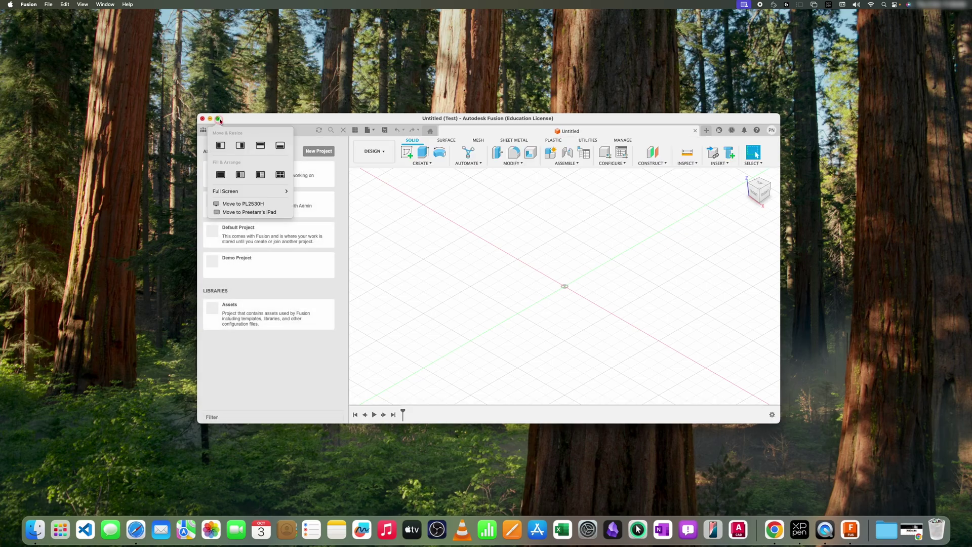
Step: Make Fusion full screen, dismiss the update notification, and pan the canvas
click(218, 119)
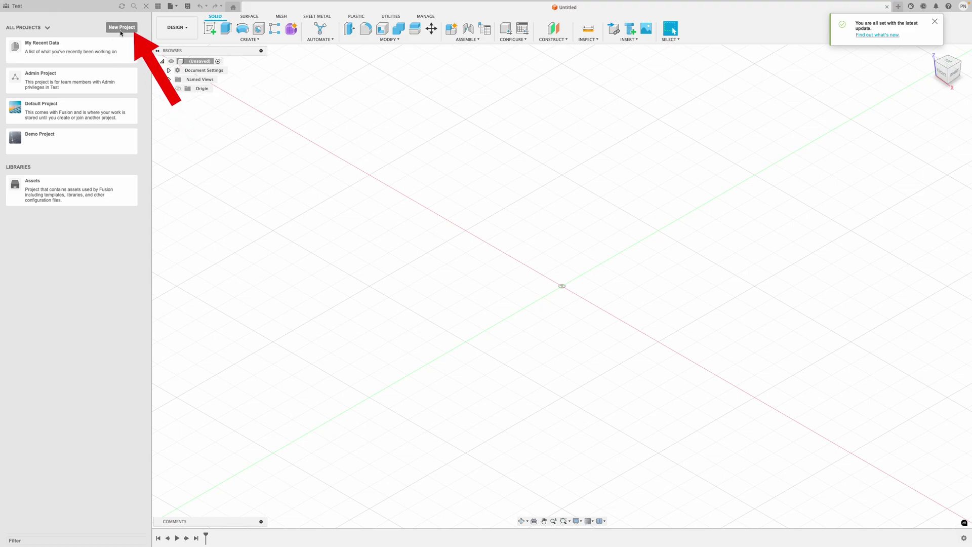
click(935, 21)
drag(318, 257, 306, 281)
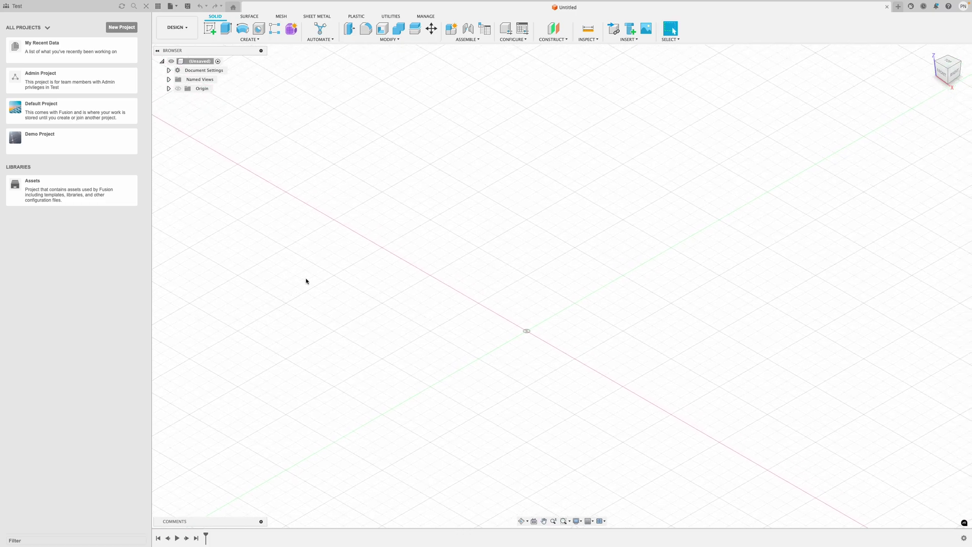
Step: Draw a two-point rectangle around the origin on the front plane
click(214, 26)
click(541, 306)
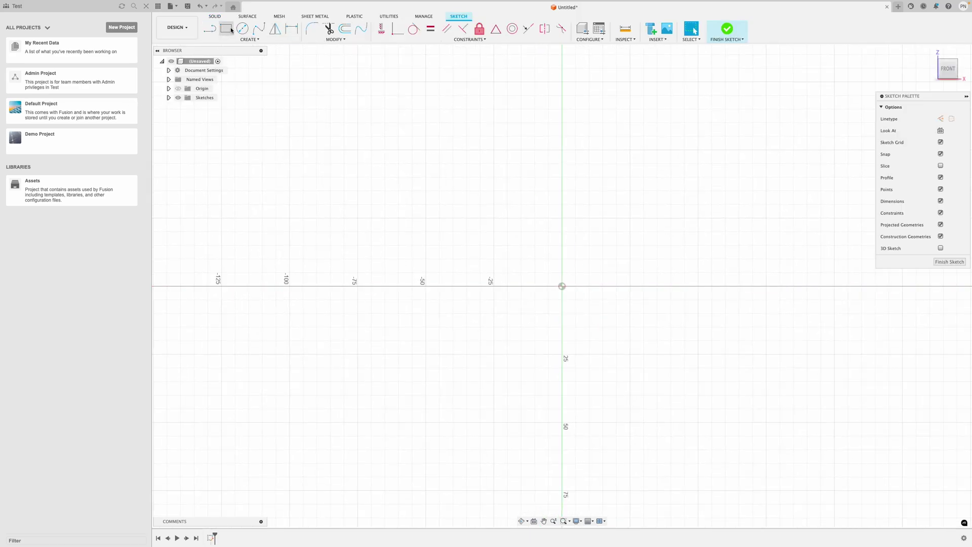
click(226, 28)
click(428, 201)
click(689, 358)
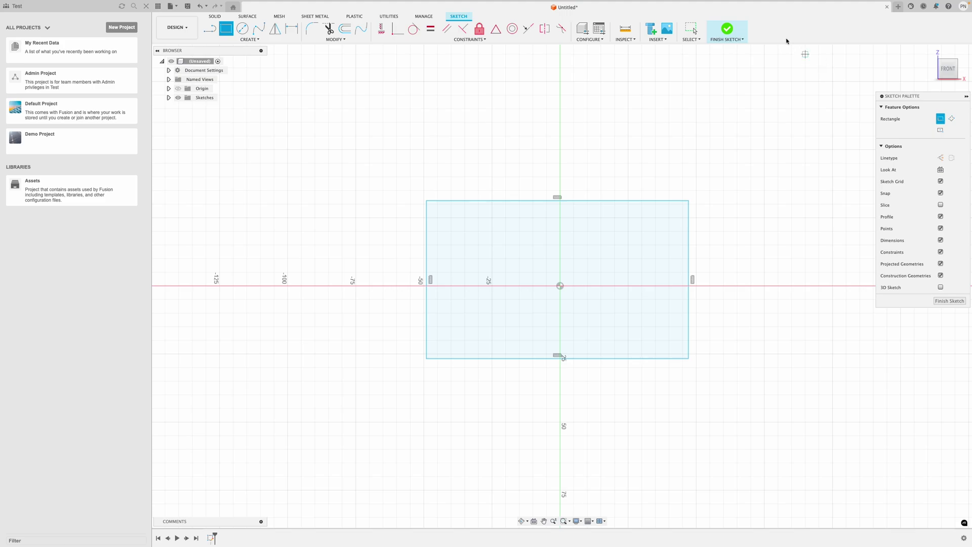
click(691, 29)
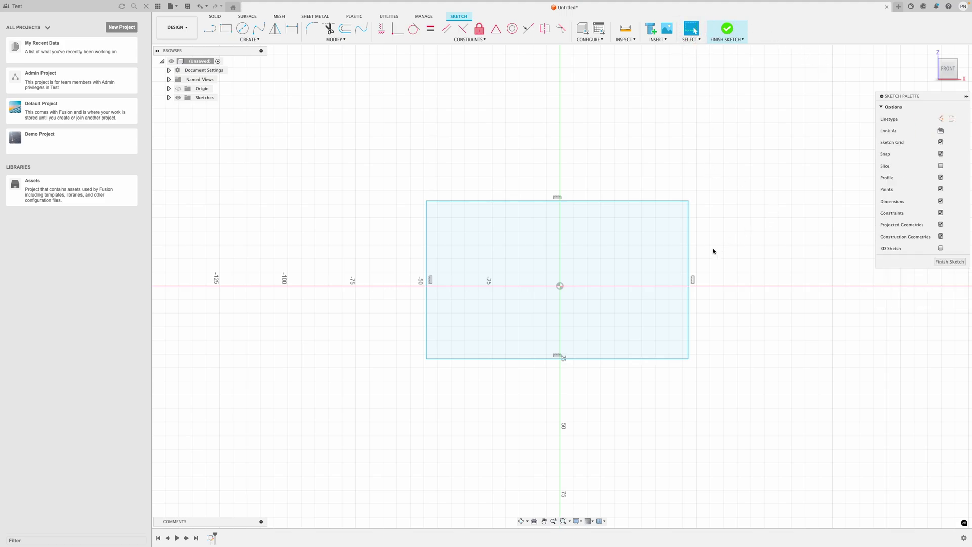
Step: Dimension the rectangle's height to 60 mm and finish the sketch
click(291, 28)
click(689, 265)
click(718, 253)
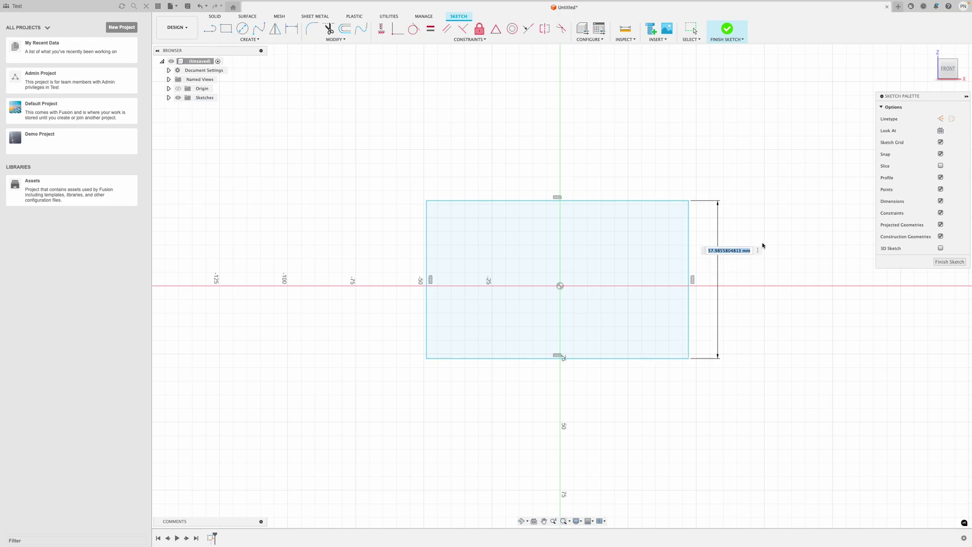
text(60)
key(Return)
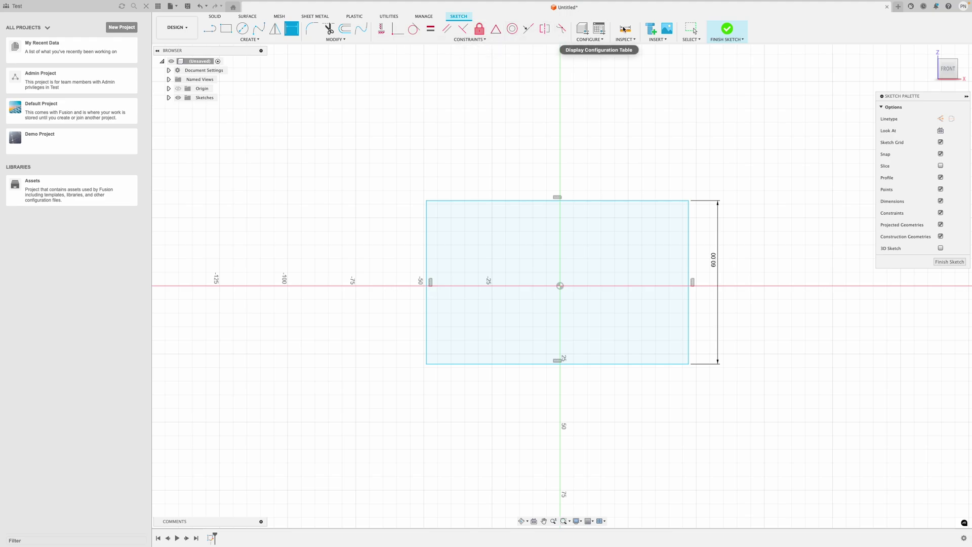
click(727, 29)
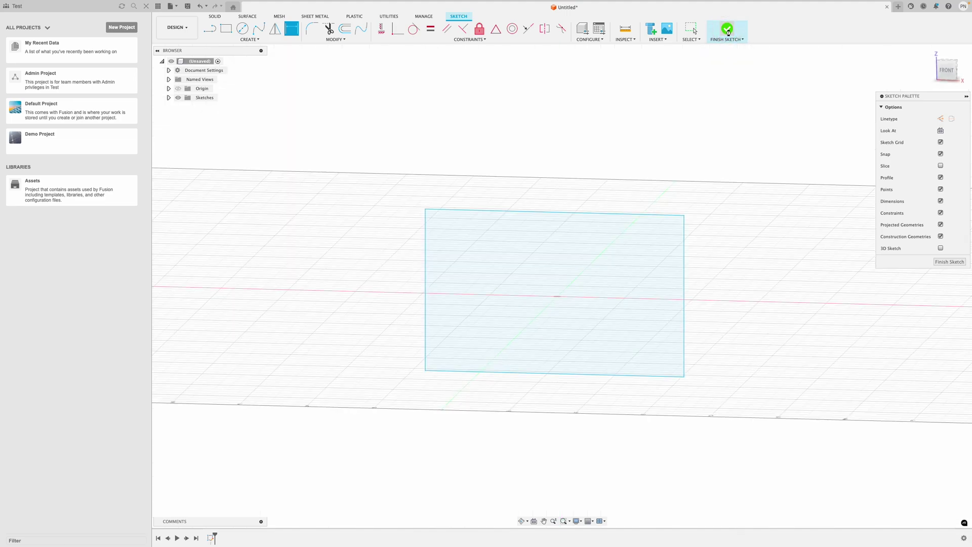
Step: Extrude the rectangle 70 mm into a solid box
click(225, 29)
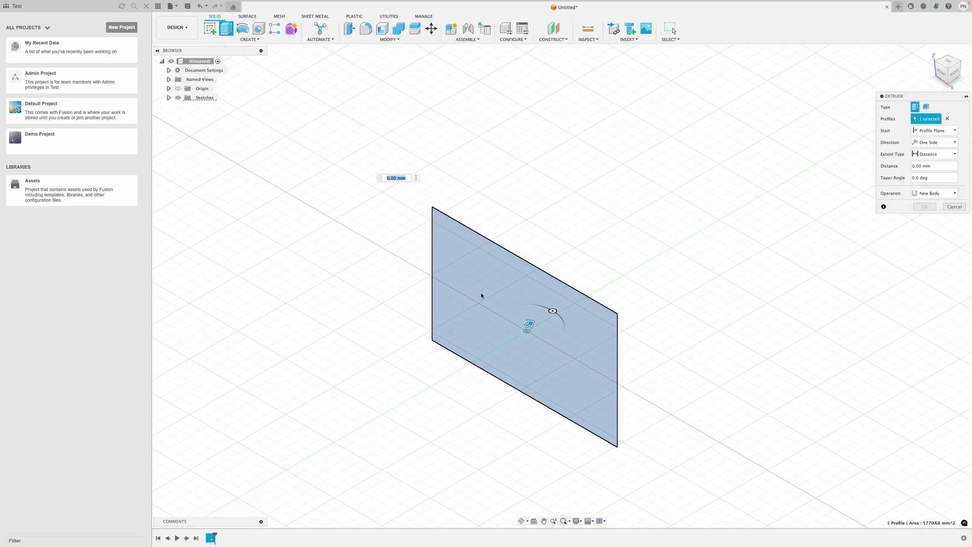
drag(534, 327, 664, 246)
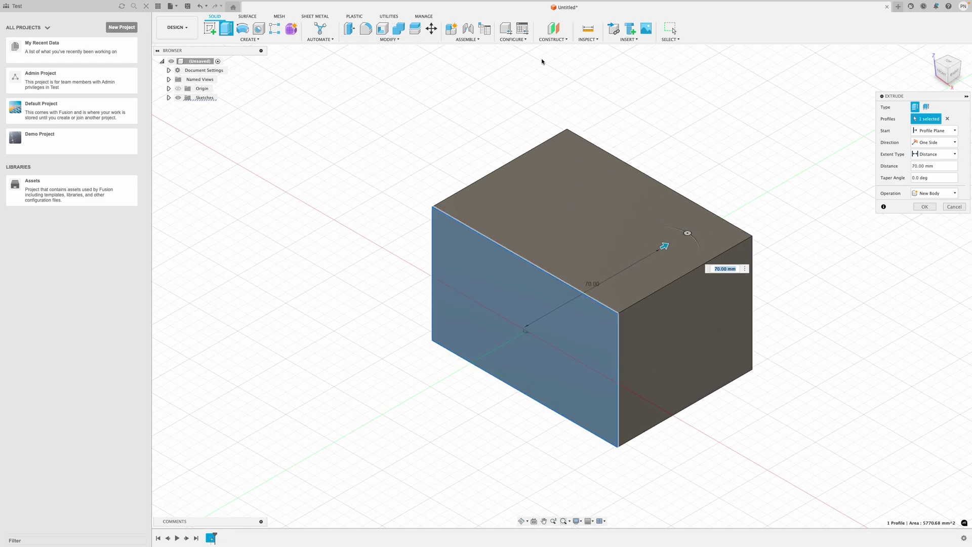
click(369, 30)
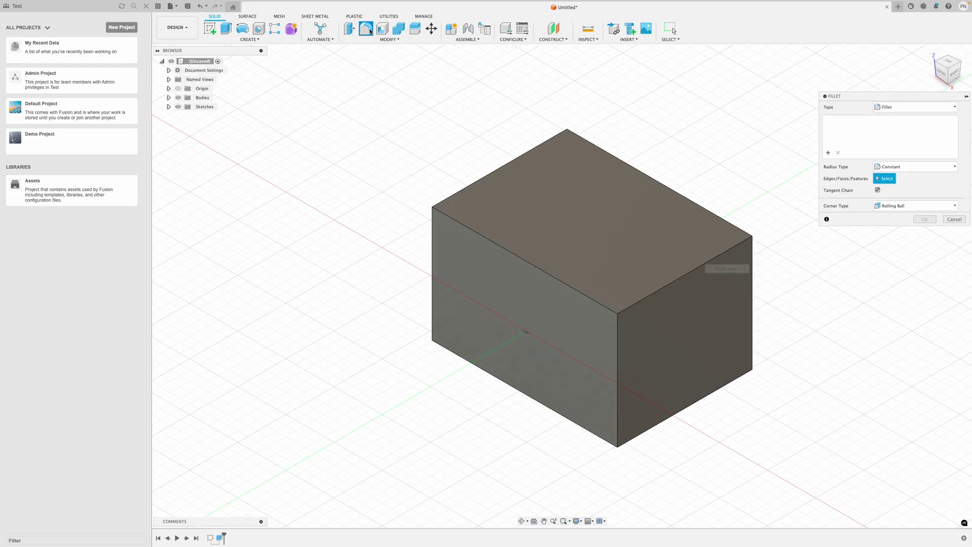
Step: Fillet the box's top edge above the right face
click(711, 263)
drag(689, 305, 701, 324)
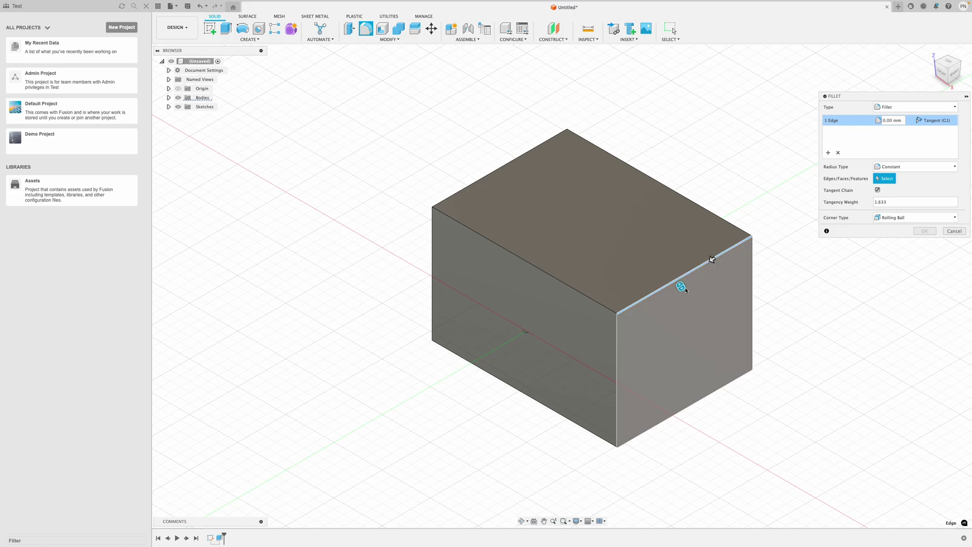
key(Return)
scroll(689, 304, down, 3)
scroll(373, 265, up, 6)
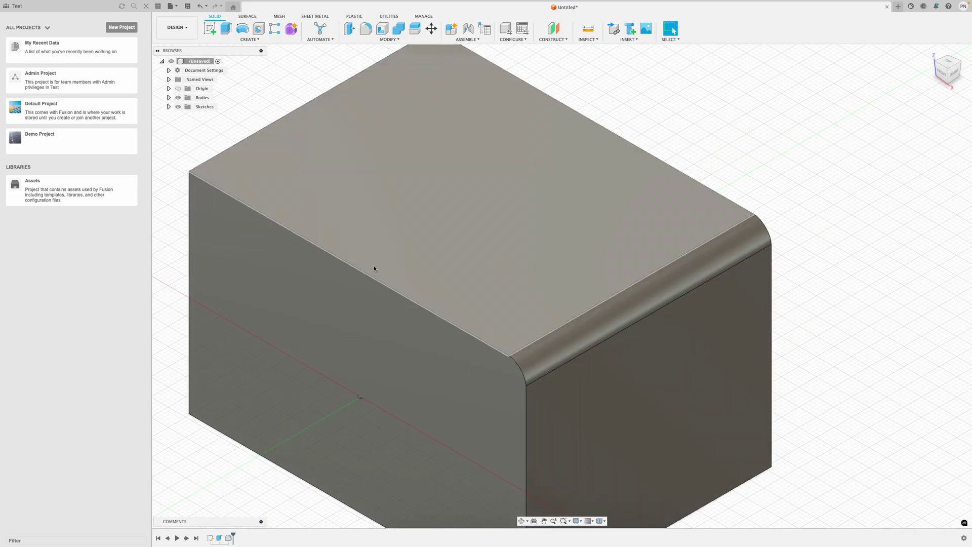